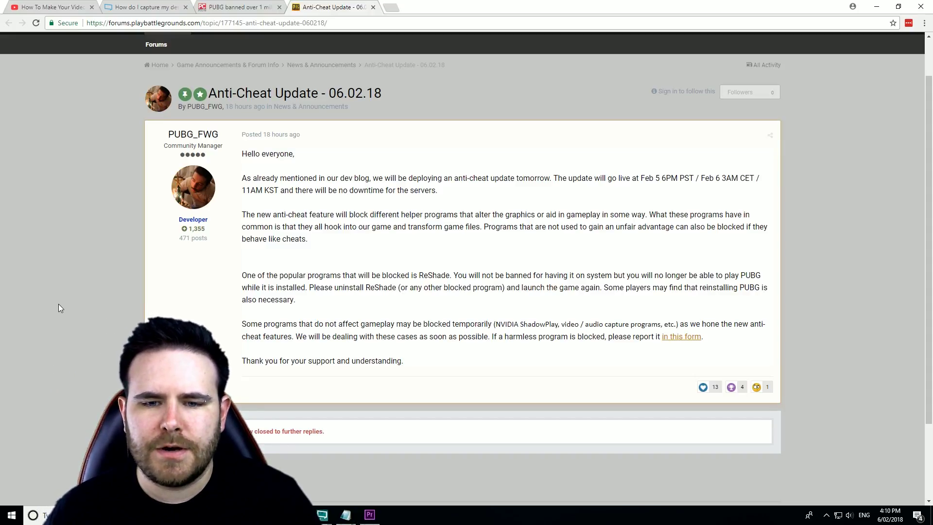
- After reviewing the ReShade-blocked note, open PUBG's Properties at the Local Files section
left_click_drag(242, 275, 308, 302)
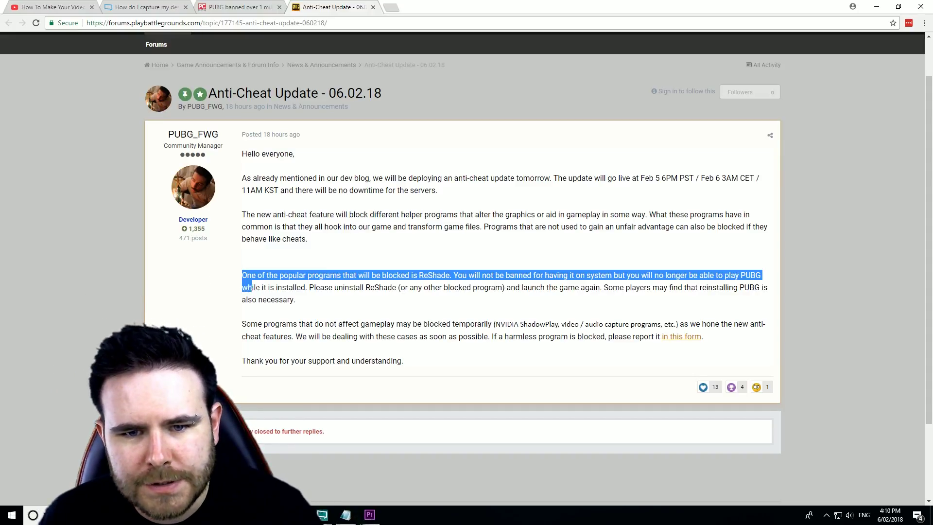
left_click(320, 313)
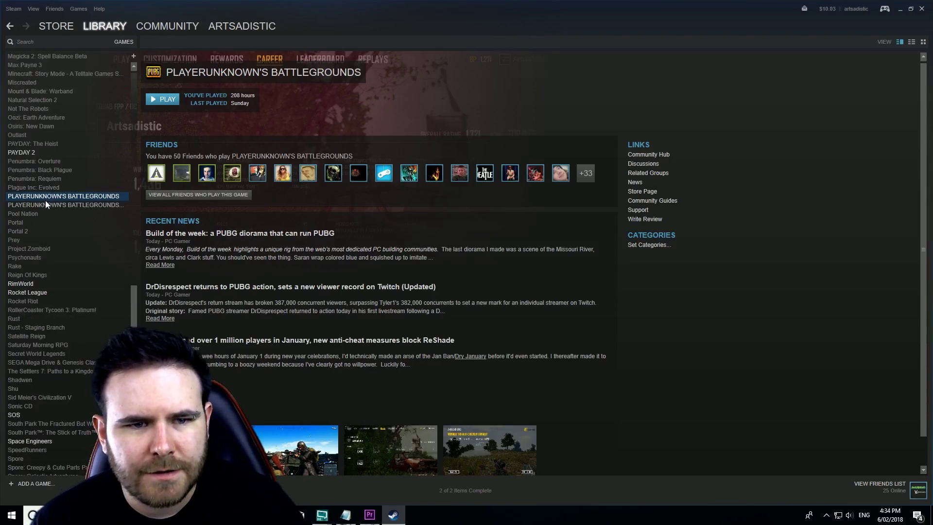
left_click(108, 28)
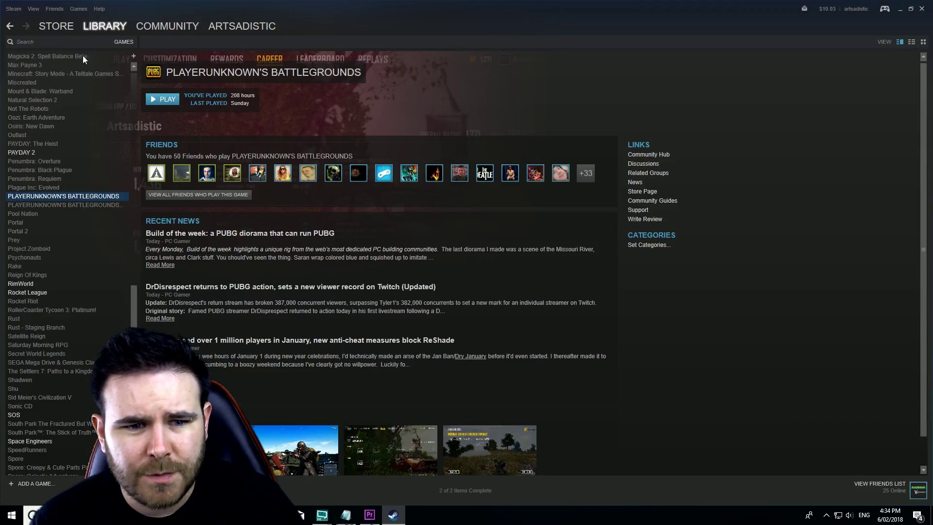
right_click(34, 196)
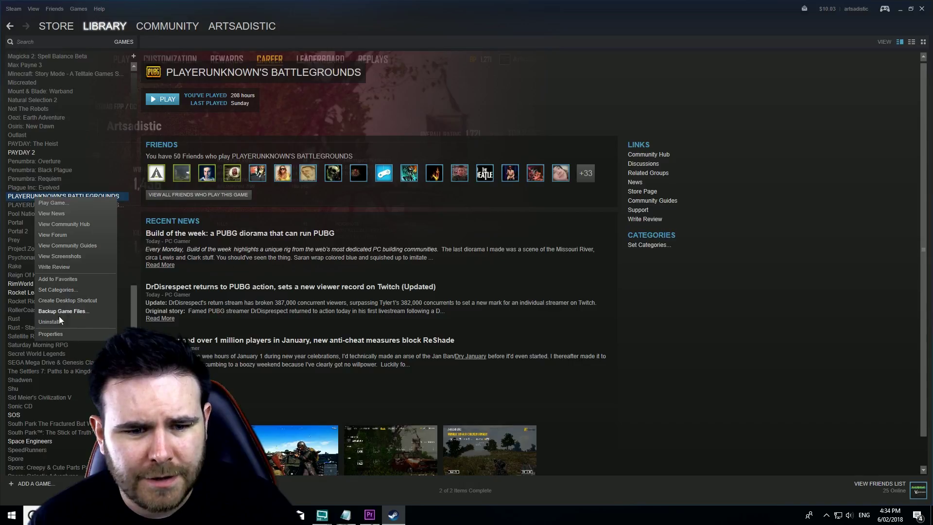
left_click(50, 334)
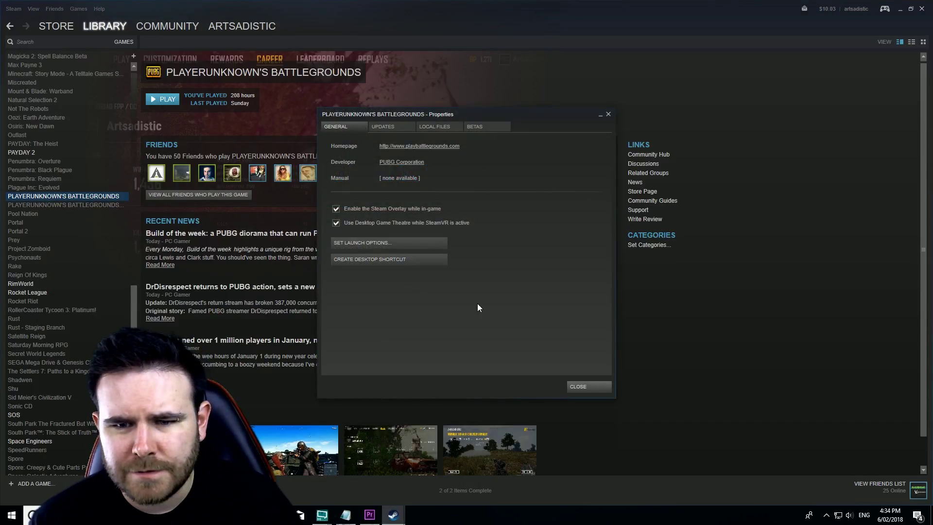
left_click(437, 128)
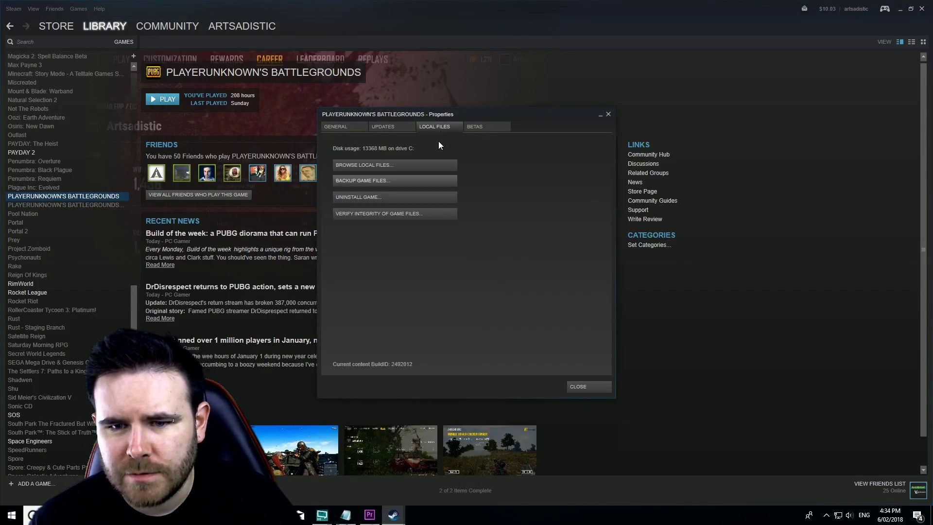
- Browse PUBG's local files down to the TslGame\Binaries\Win64 folder
left_click(373, 165)
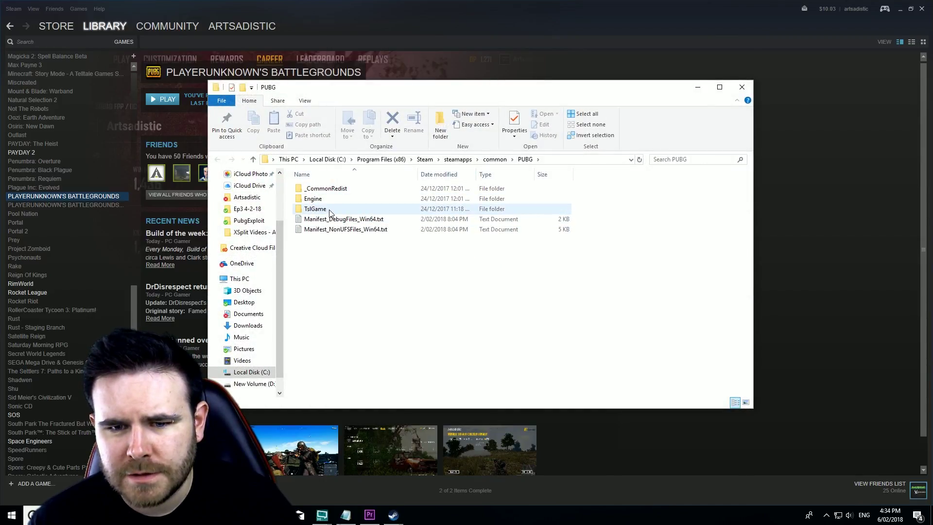
double_click(326, 210)
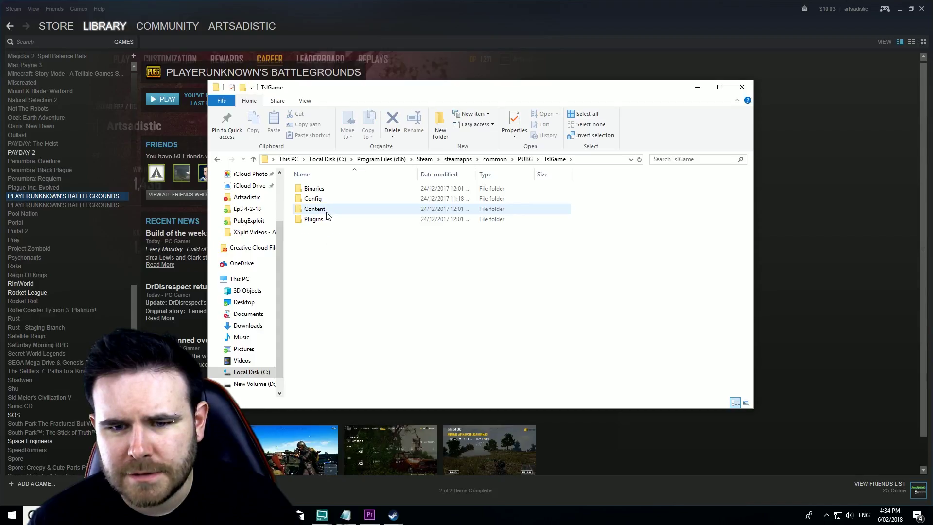
double_click(317, 190)
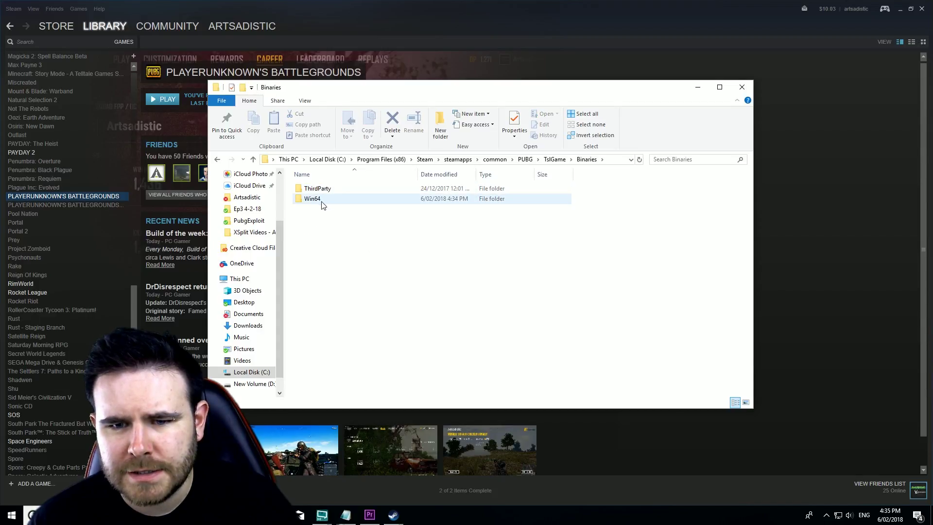
double_click(319, 200)
- Permanently delete reshade-shaders, dxgi.dll and dxgi.ini, leaving bgprimary.dat untouched
mouse_move(625, 198)
left_mouse_down()
mouse_move(326, 240)
mouse_move(323, 231)
left_mouse_up()
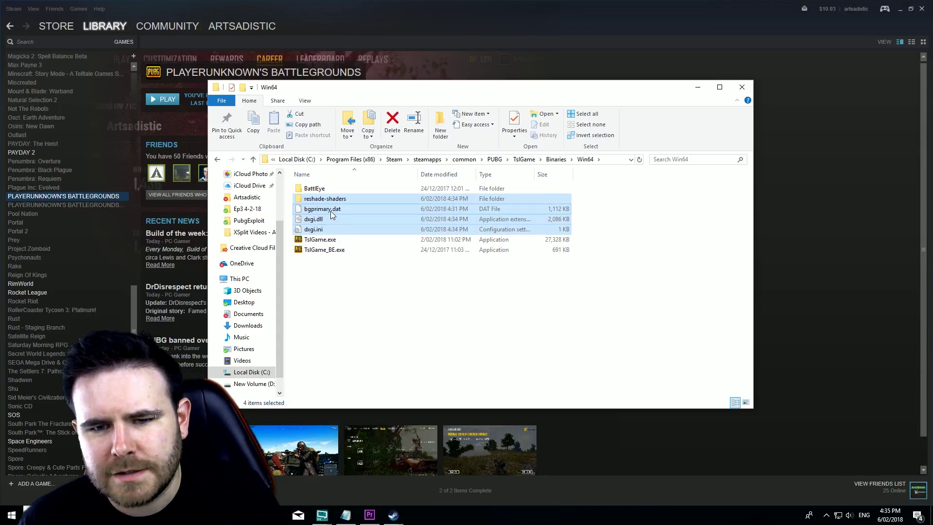
left_click(331, 211, "ctrl")
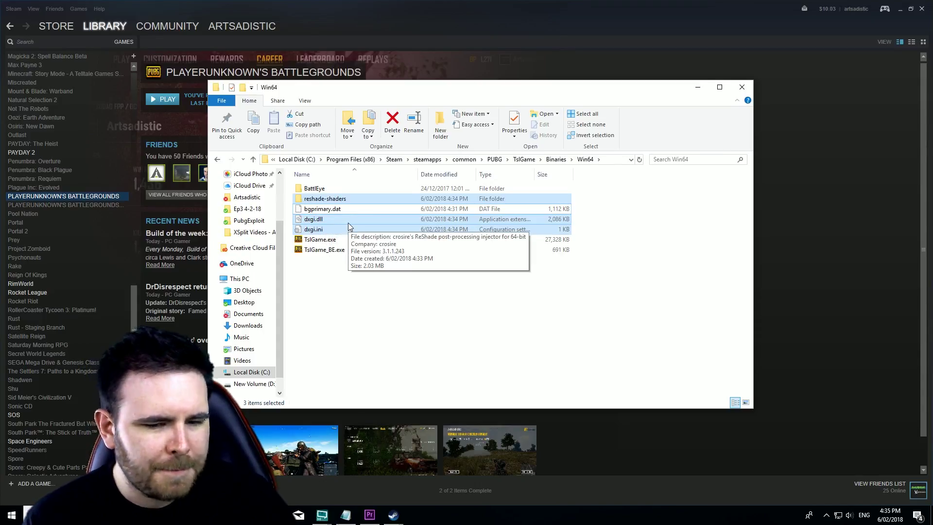
key("shift+Delete")
- Run Verify Integrity of Game Files for PUBG and close the finished validation dialog
left_click(70, 333)
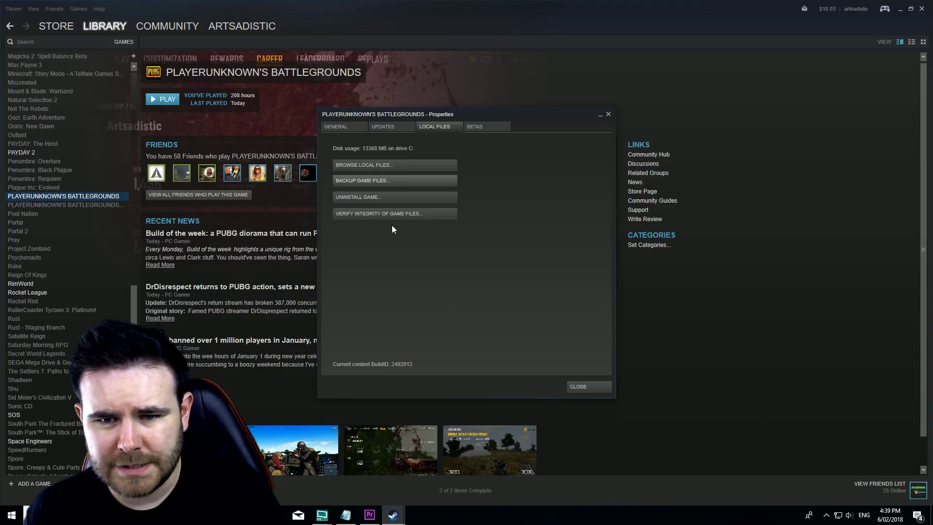
left_click(374, 217)
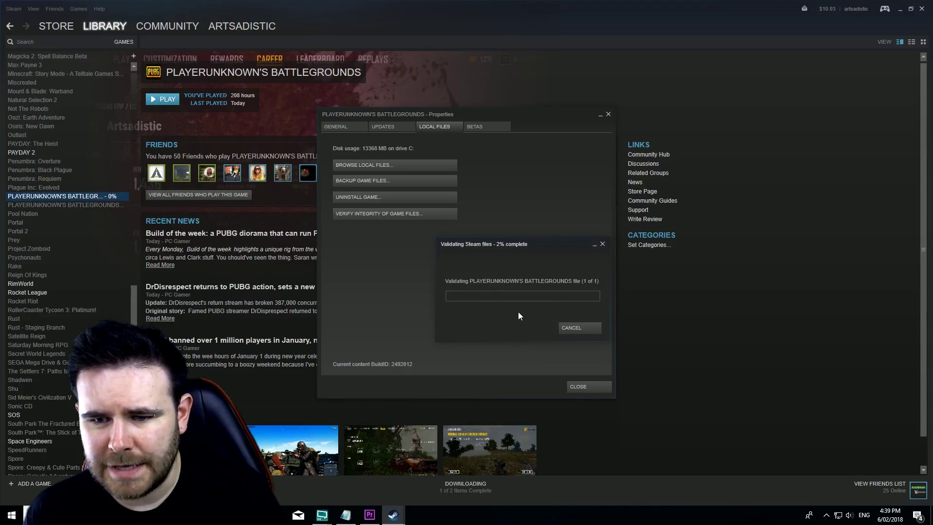
left_click(575, 328)
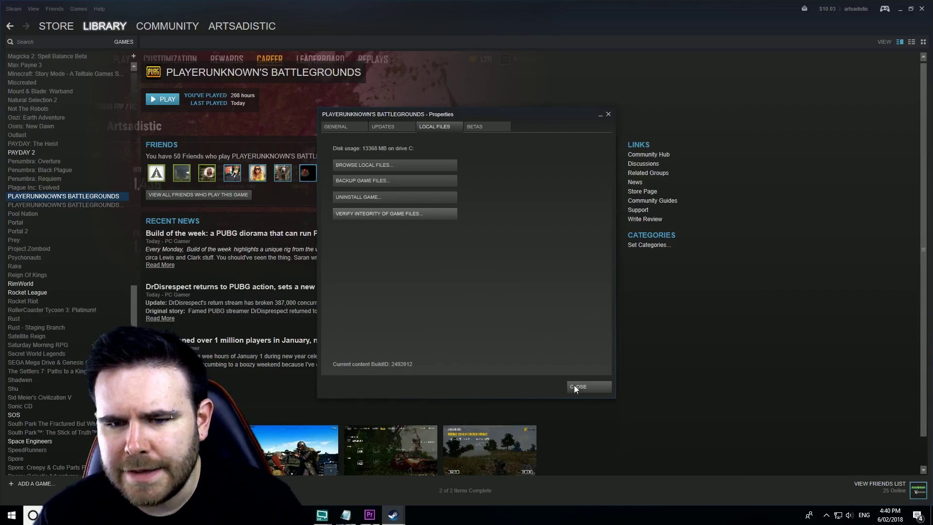